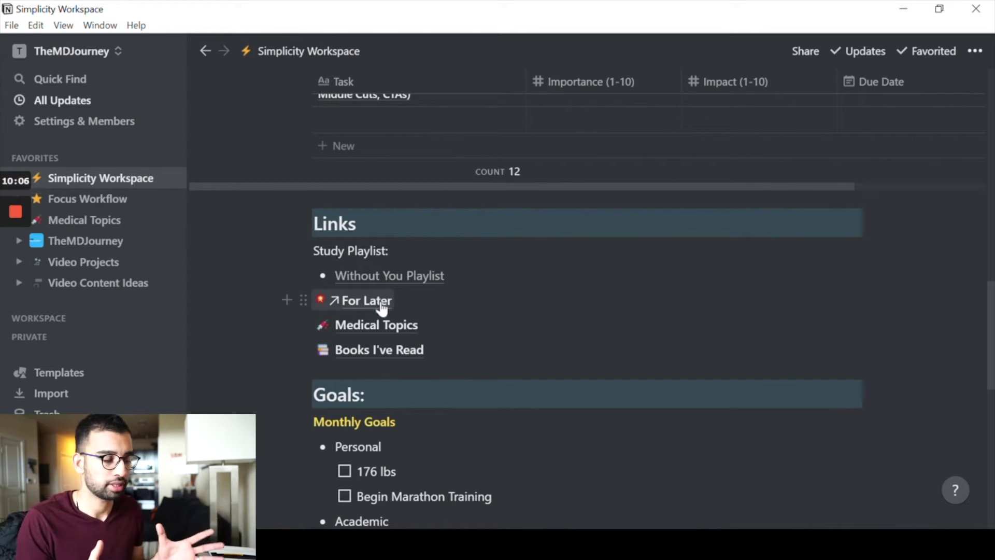
Open the Books I've Read page from the Links section, look through its Books table, and return to Simplicity Workspace
click(381, 351)
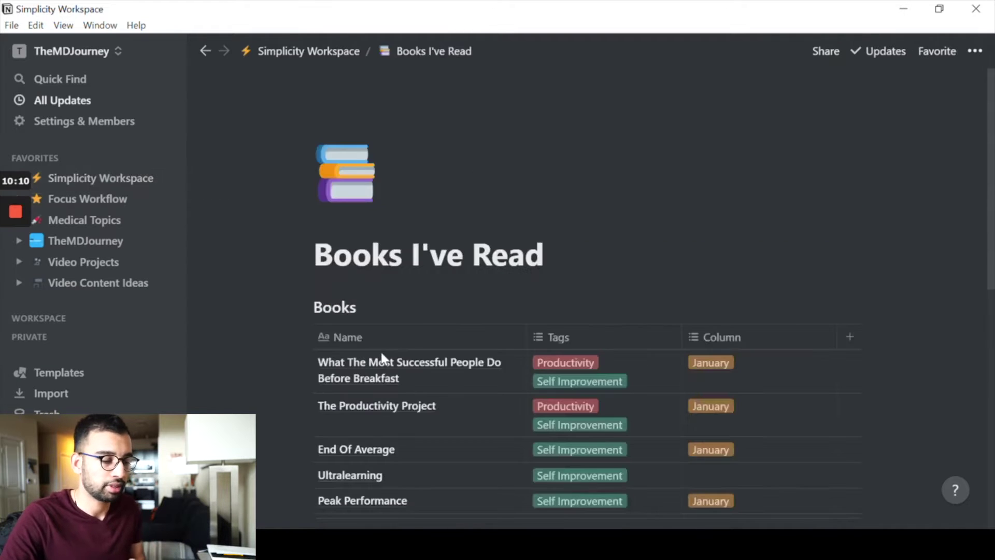
scroll(618, 233, down, 6)
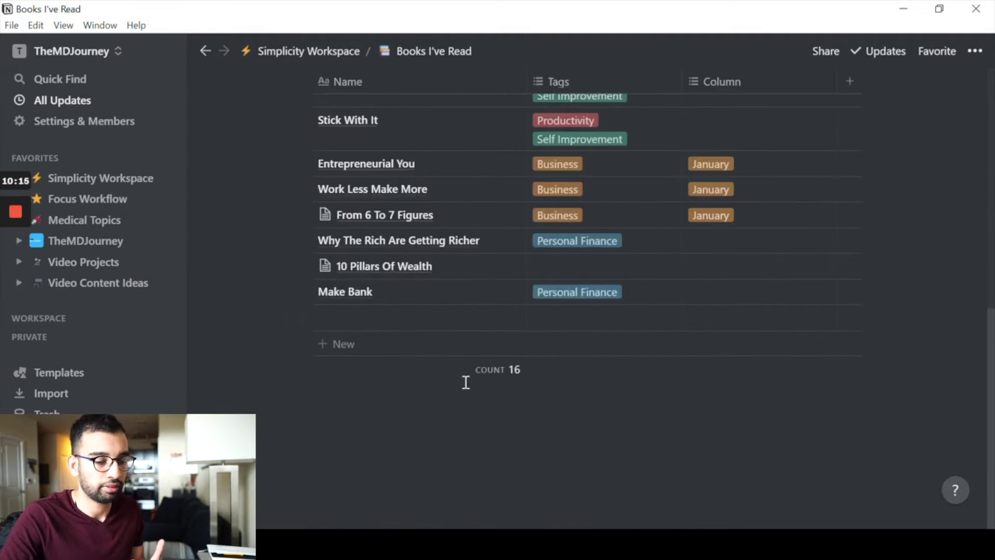
scroll(467, 362, up, 5)
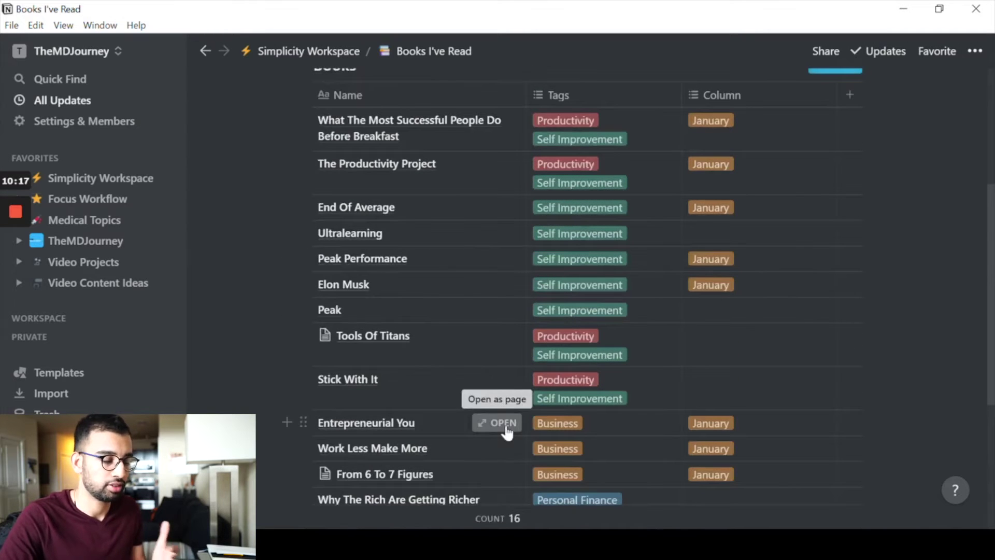
click(303, 59)
click(340, 56)
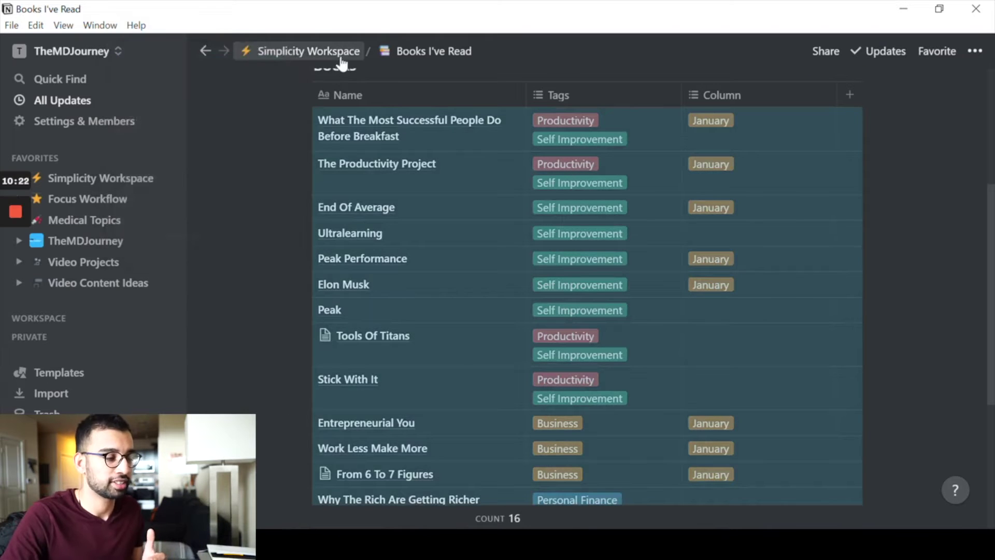
click(340, 55)
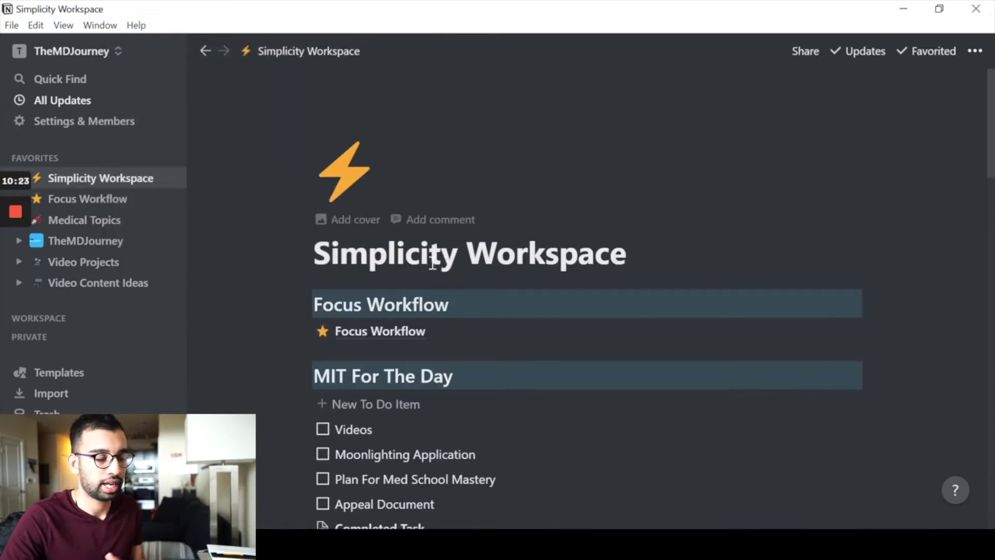
Fill the empty row of the Priority List with the task "New Task", importance 10 and impact 5
scroll(433, 263, down, 7)
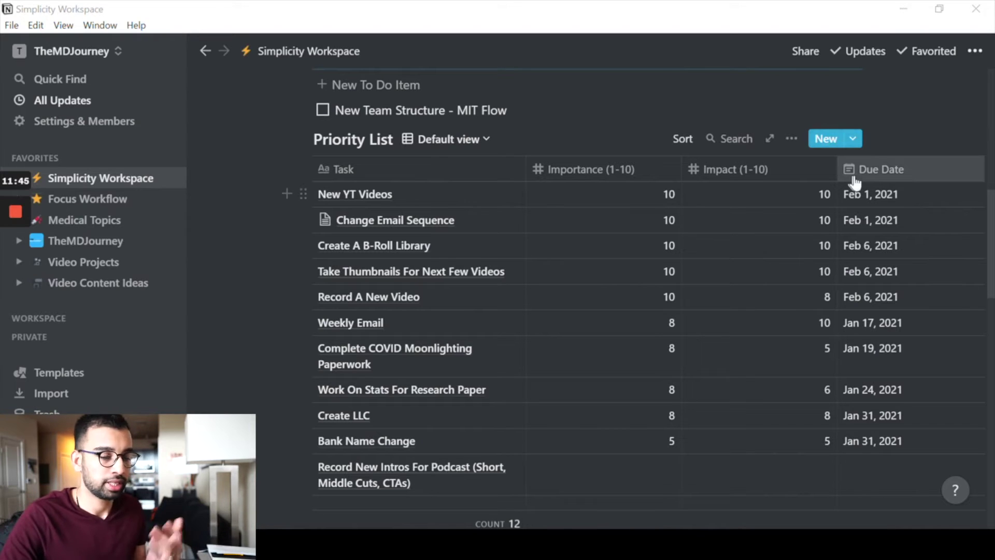
scroll(454, 478, down, 3)
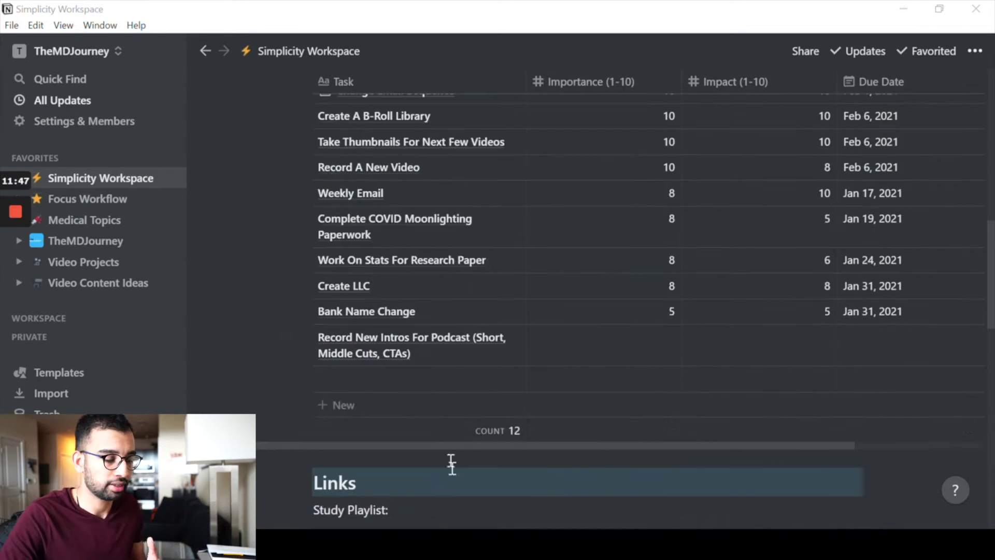
click(460, 378)
text(New Task)
key(Tab)
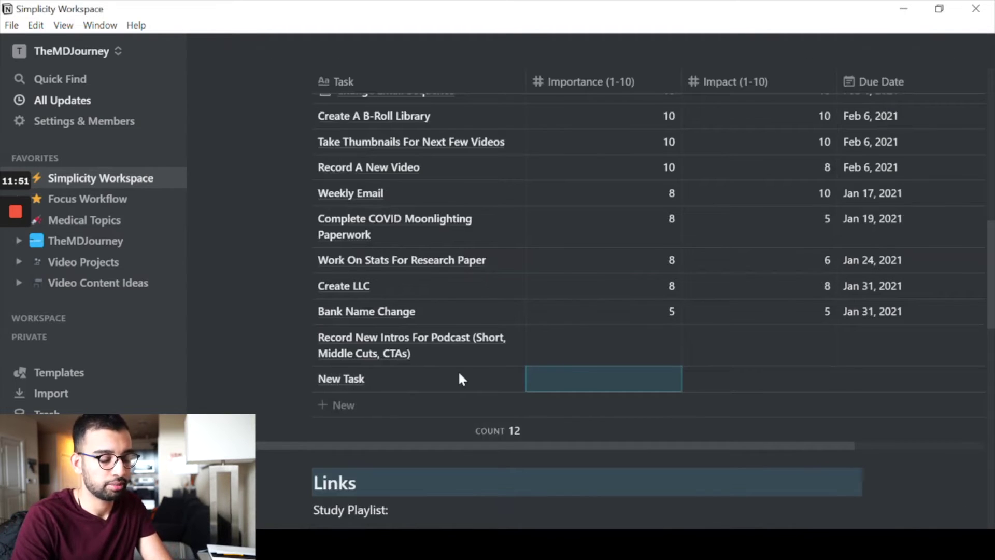
text(10)
key(Tab)
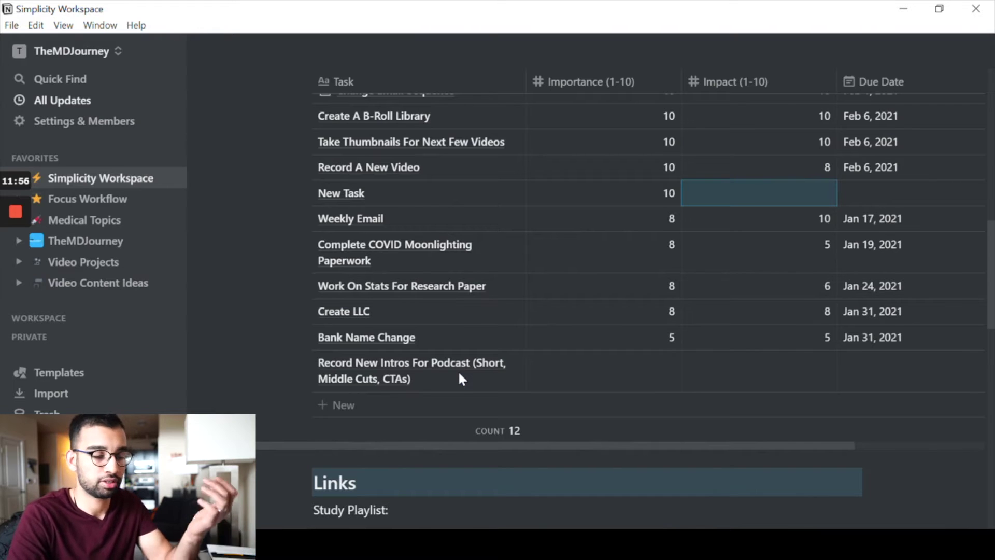
text(5)
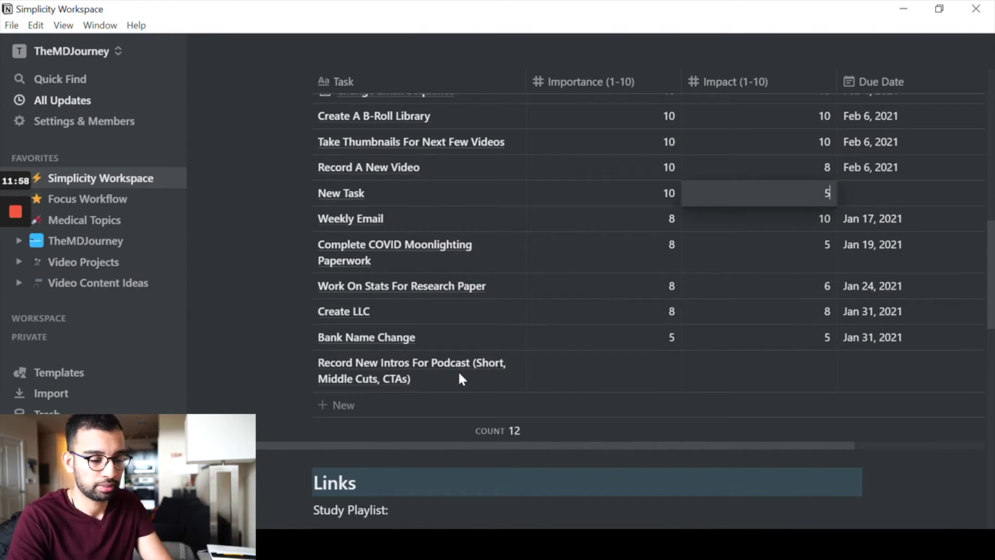
key(Tab)
Set New Task's due date to Feb 6, 2021 in the Priority List
click(916, 198)
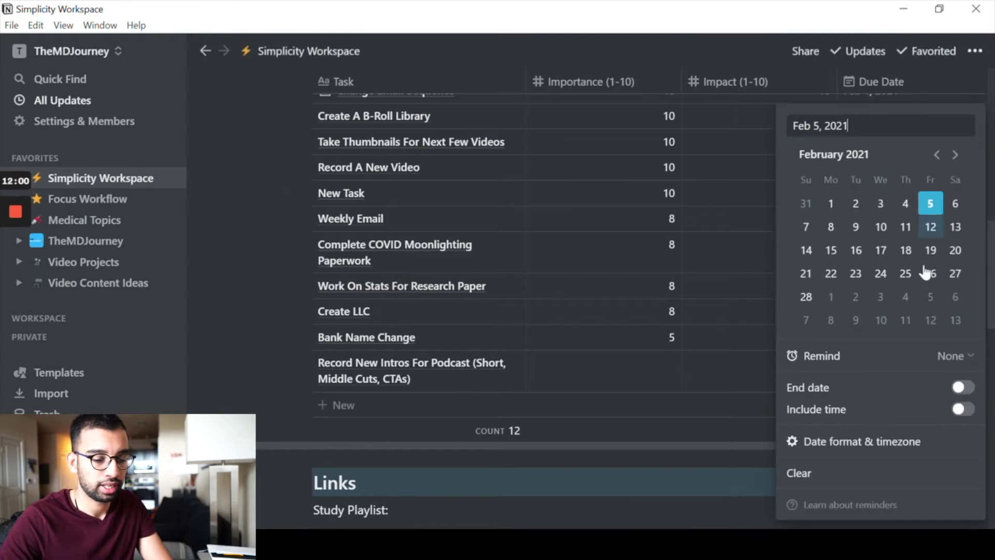
click(955, 203)
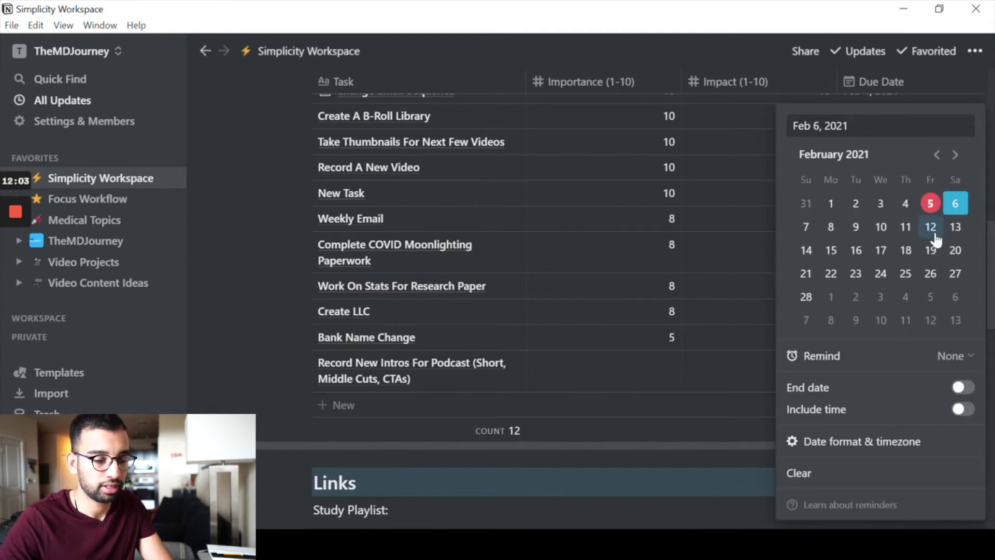
click(724, 389)
Change New Task's due date to Jan 31, 2021 in the Priority List
scroll(845, 358, up, 3)
click(853, 325)
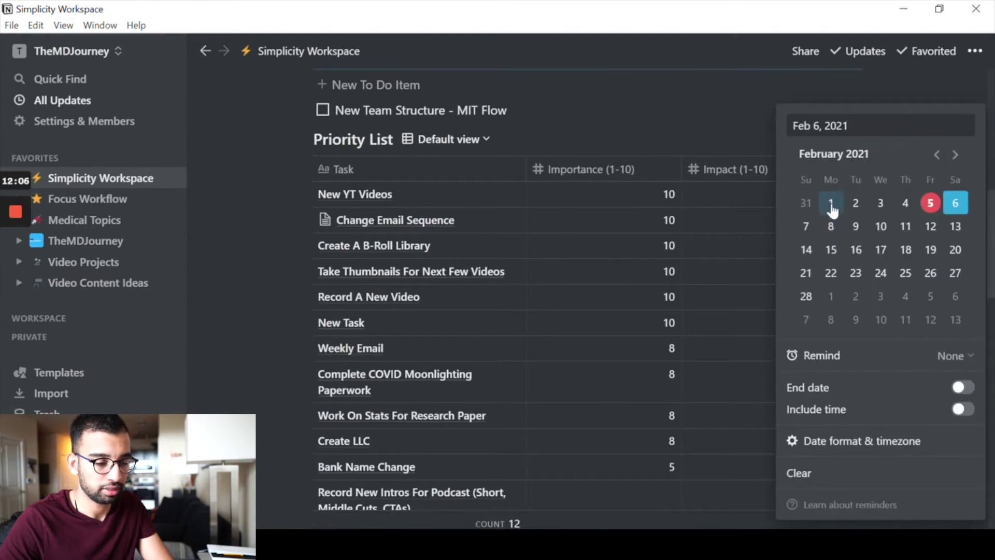
click(806, 202)
click(683, 515)
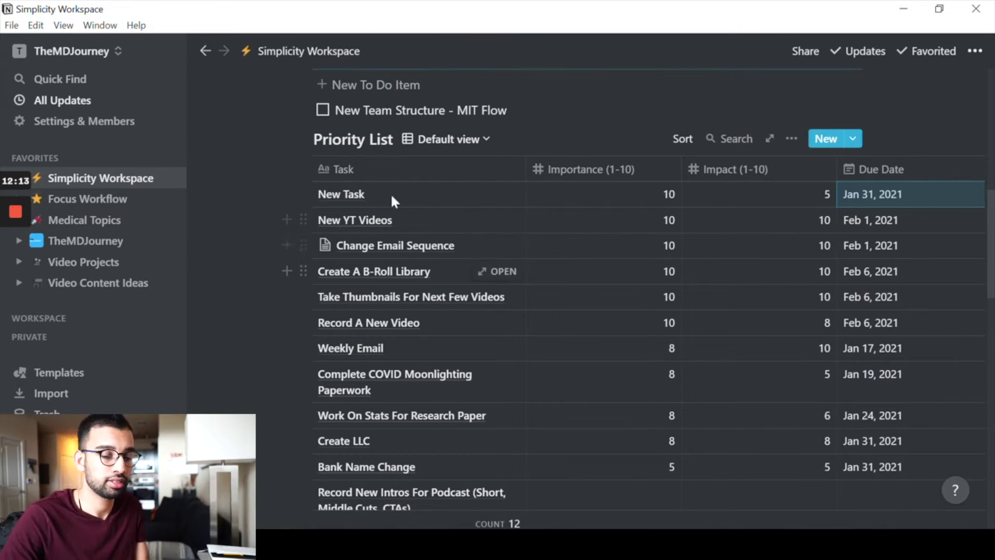
Move New Task out of the Priority List into the Task List, directly above New Team Structure - MIT Flow
scroll(537, 351, up, 3)
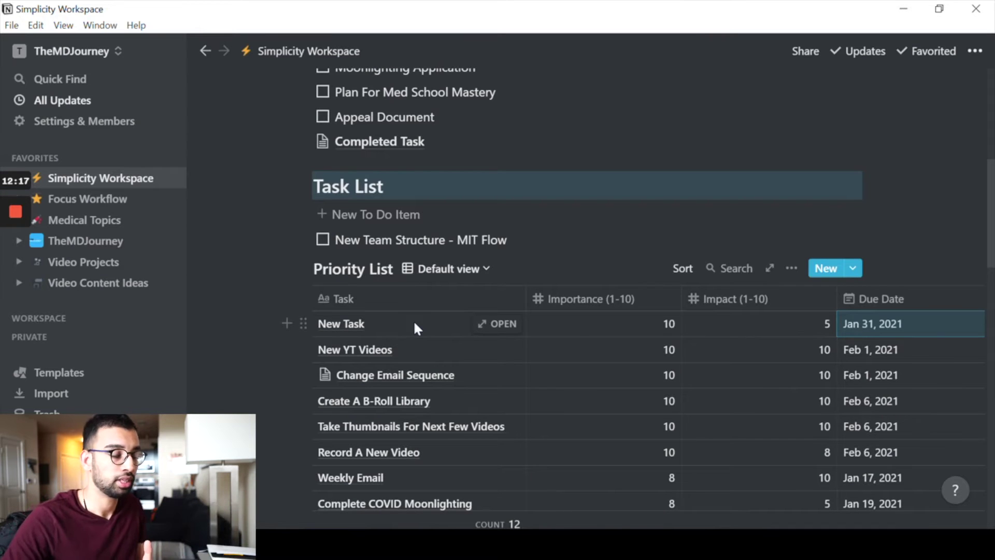
scroll(414, 327, down, 3)
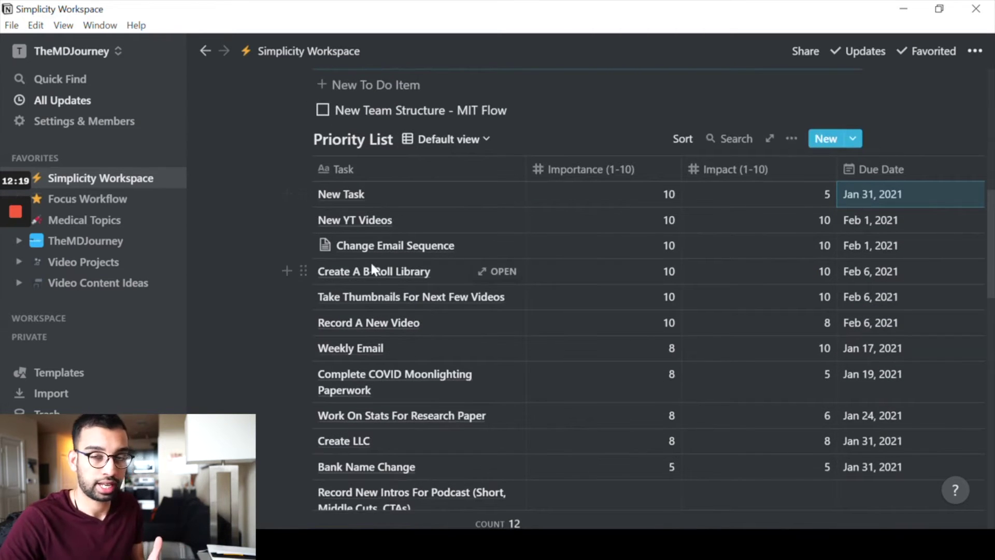
scroll(471, 386, up, 1)
scroll(471, 388, up, 5)
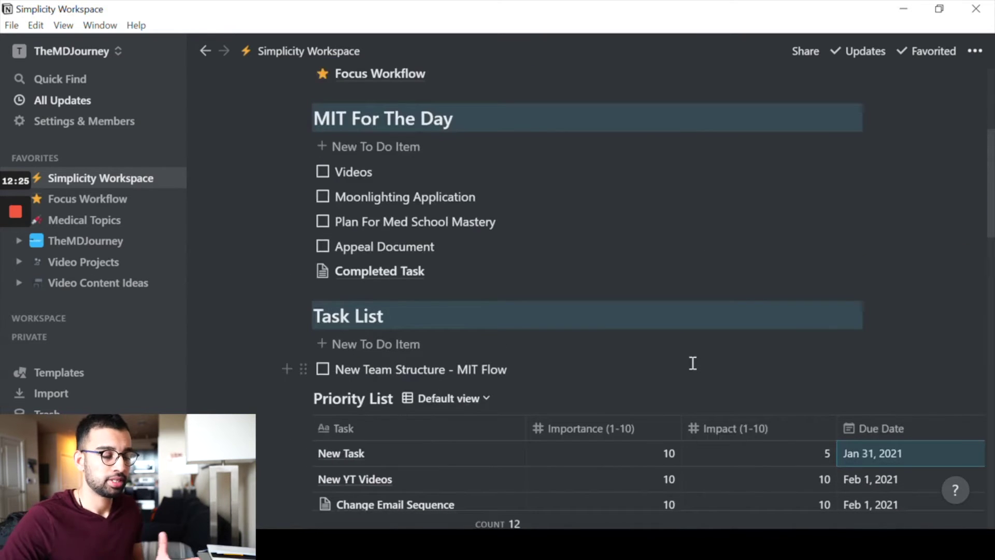
drag(304, 454, 373, 365)
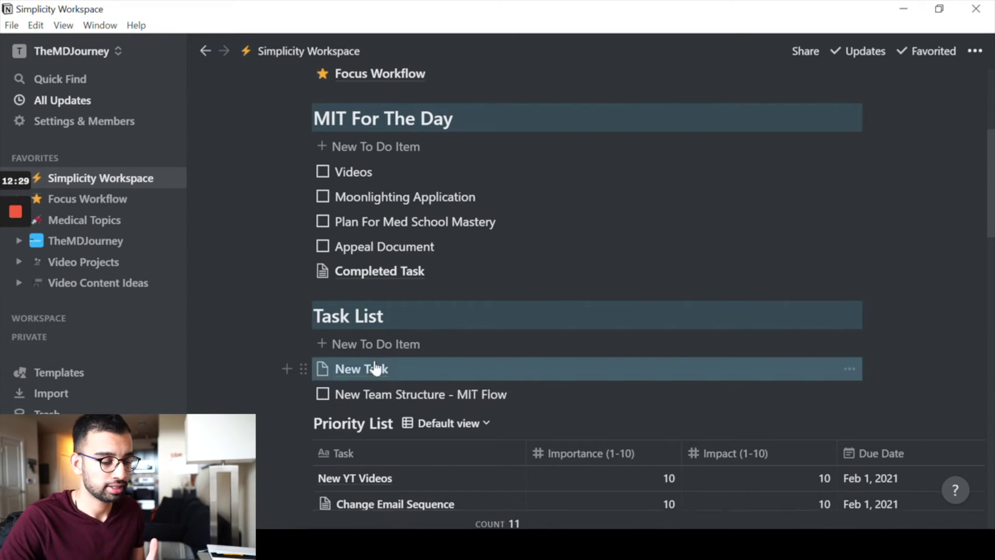
Move the Videos to-do from MIT For The Day into the Completed Task page
scroll(312, 305, up, 3)
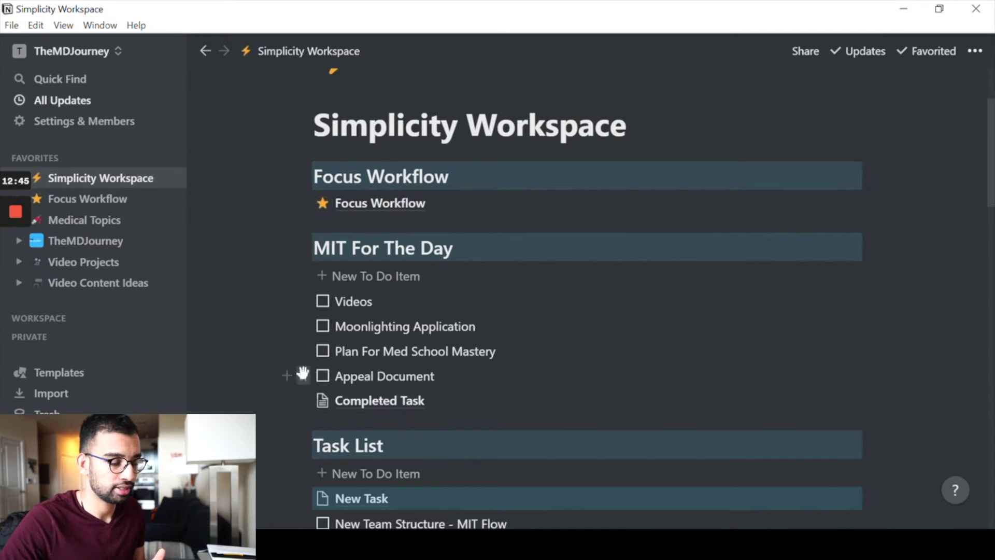
drag(304, 301, 353, 402)
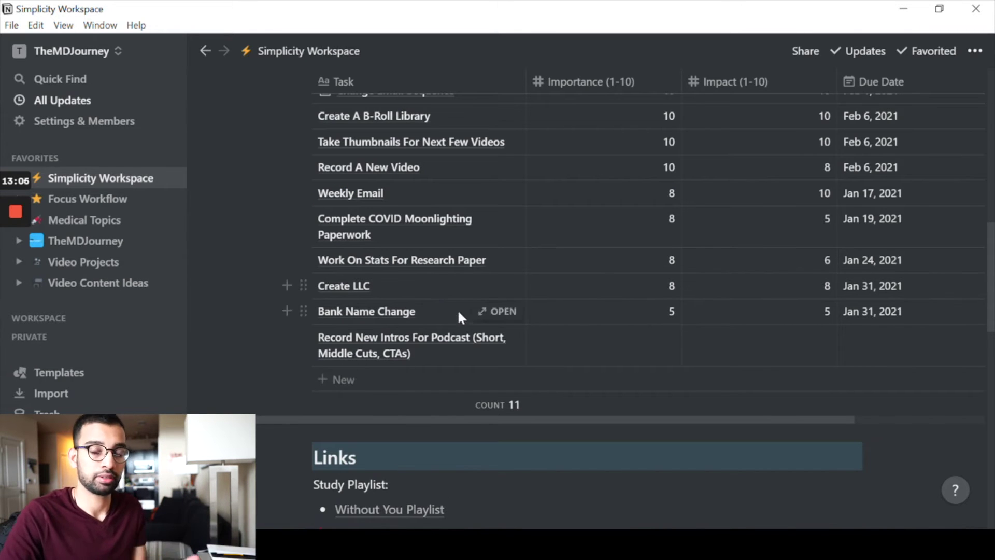
Look over the Simplicity Workspace sections, including the Priority List, Task List, MIT For The Day and Focus Workflow
scroll(455, 307, down, 10)
scroll(451, 356, down, 4)
scroll(451, 353, up, 15)
scroll(450, 353, up, 1)
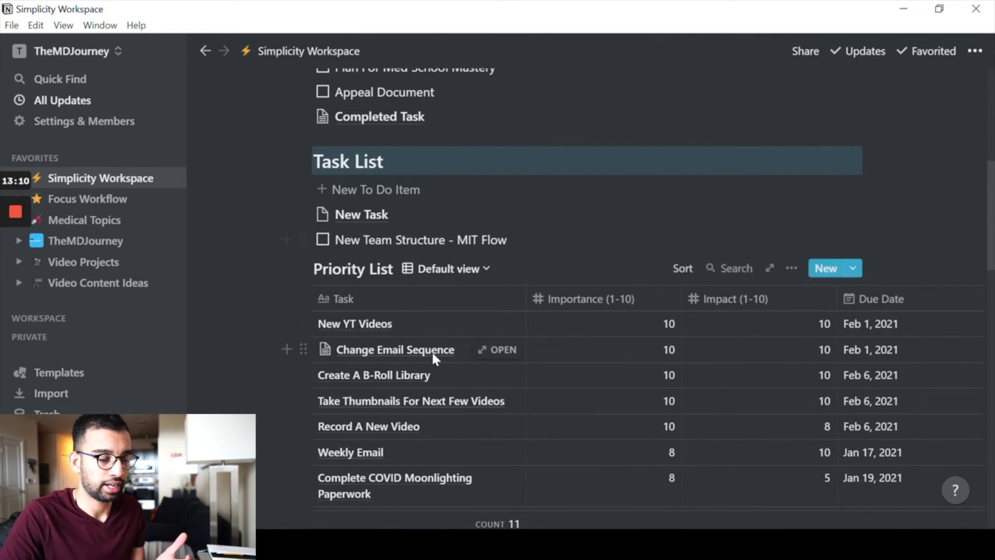
scroll(431, 350, down, 5)
scroll(406, 343, up, 3)
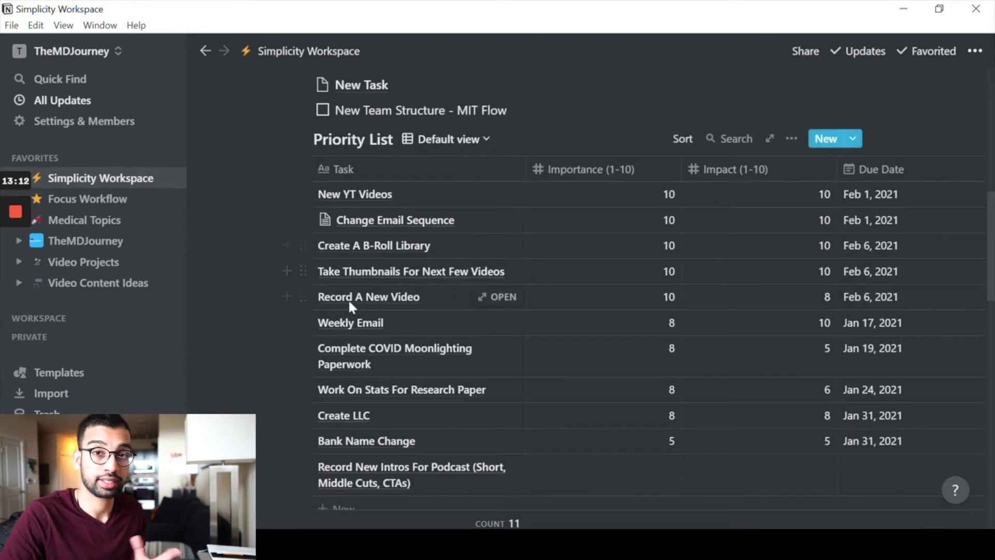
scroll(394, 308, up, 10)
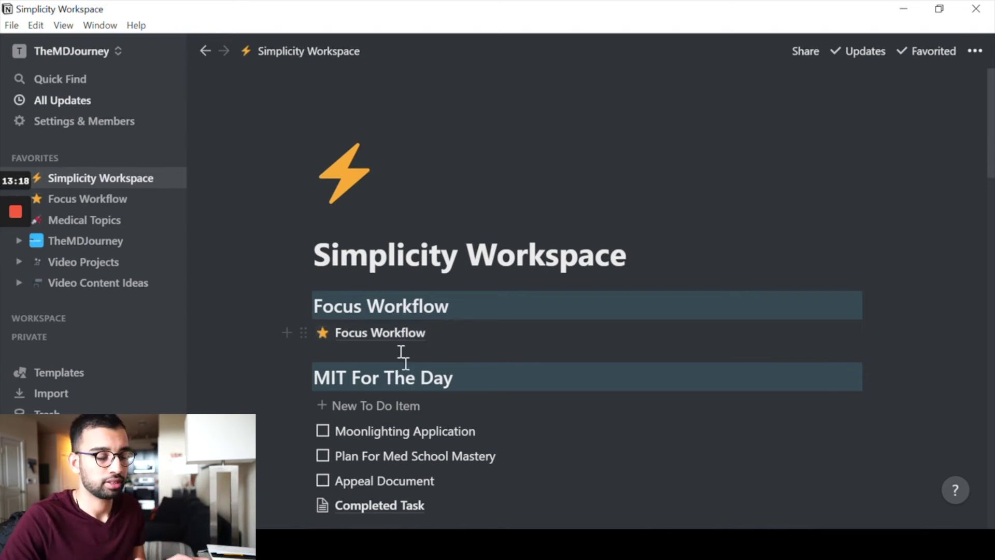
scroll(405, 368, down, 3)
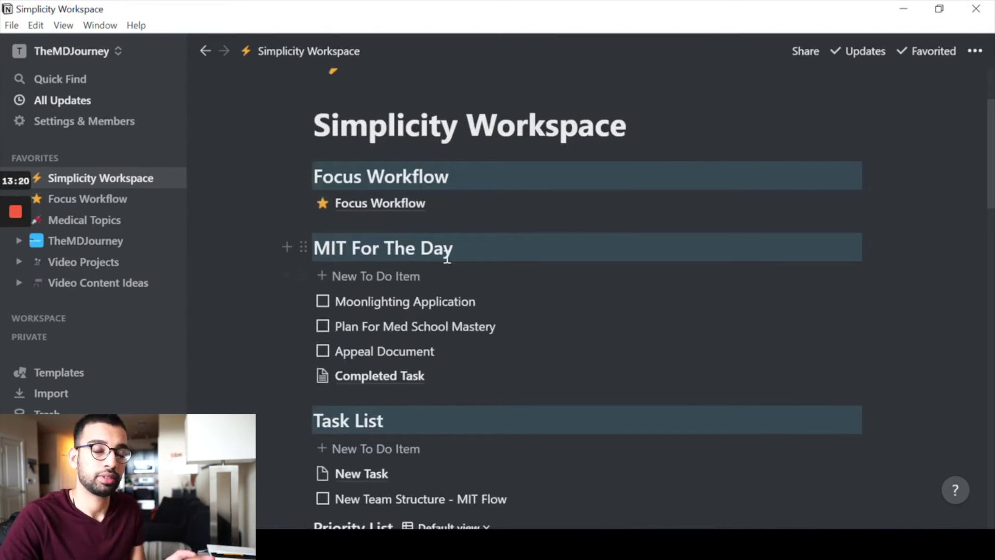
scroll(443, 269, down, 2)
scroll(441, 292, down, 1)
scroll(363, 243, up, 3)
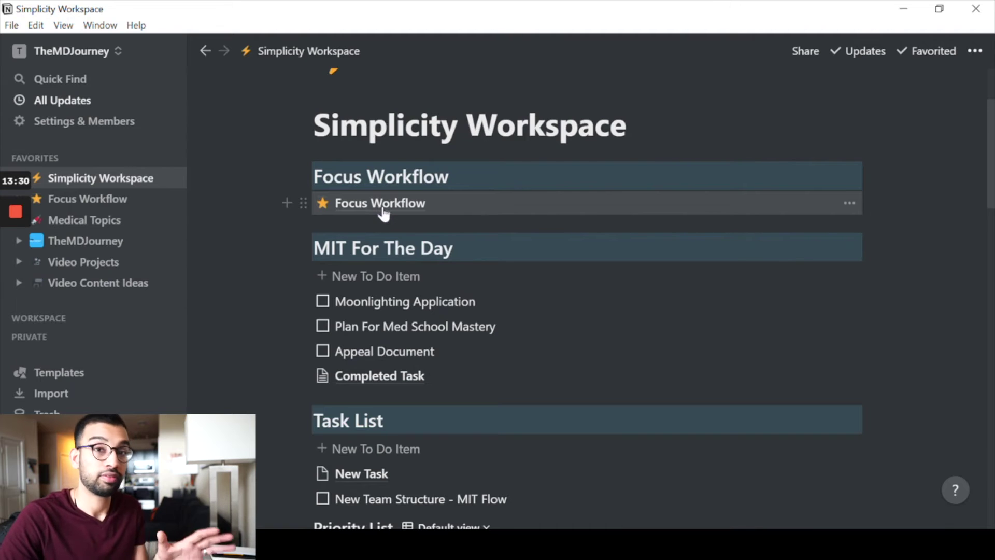
Open the Focus Workflow page and collapse the sidebar to view its timed to-do list without distractions
click(384, 207)
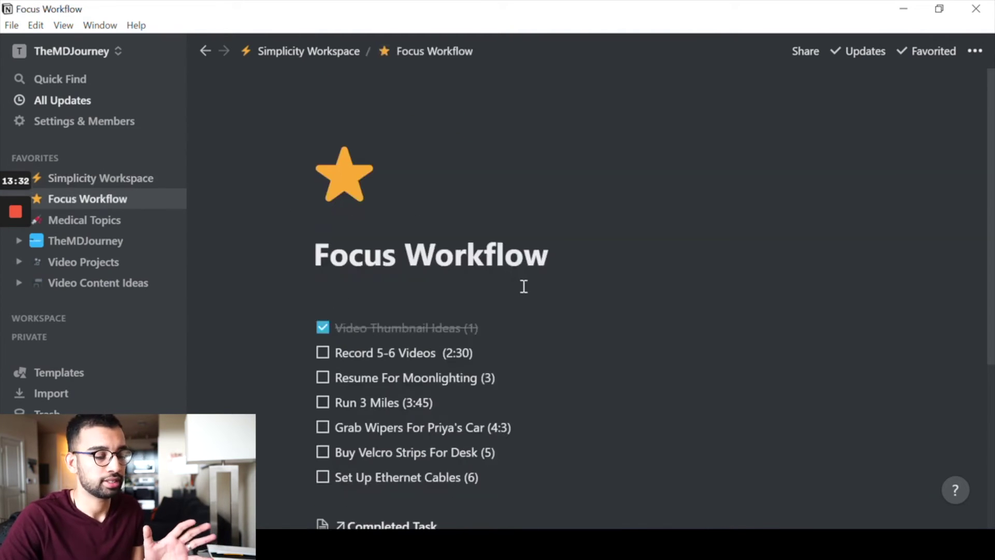
scroll(524, 285, down, 3)
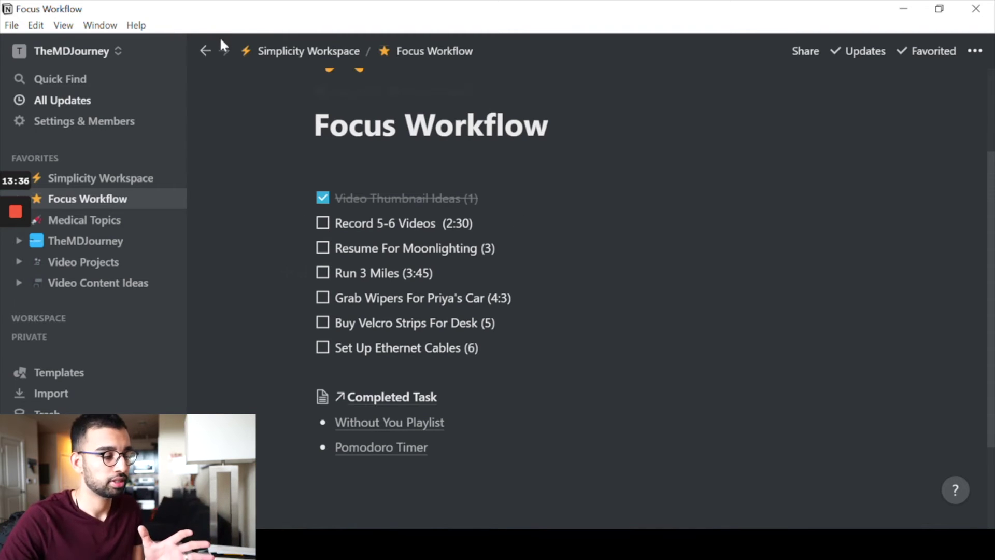
click(167, 50)
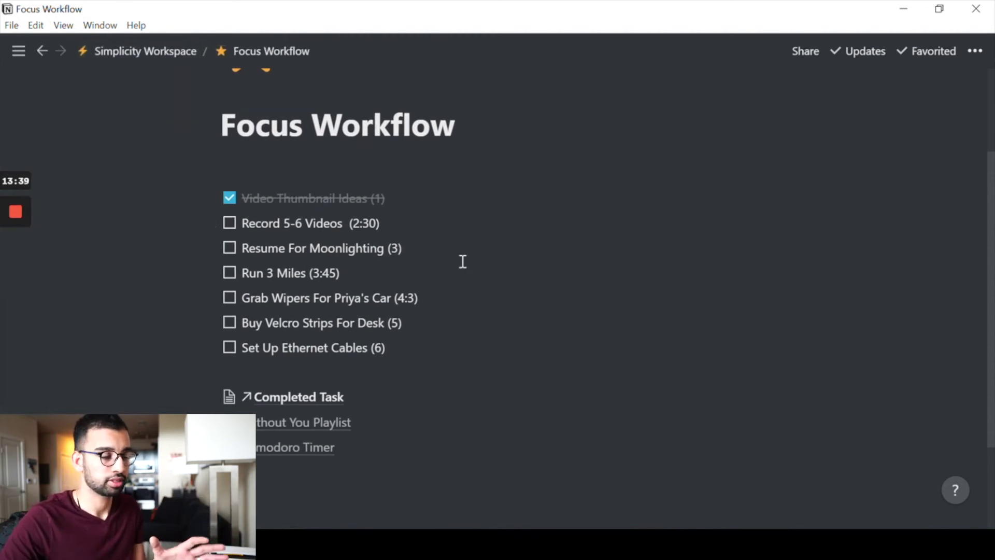
scroll(415, 375, up, 3)
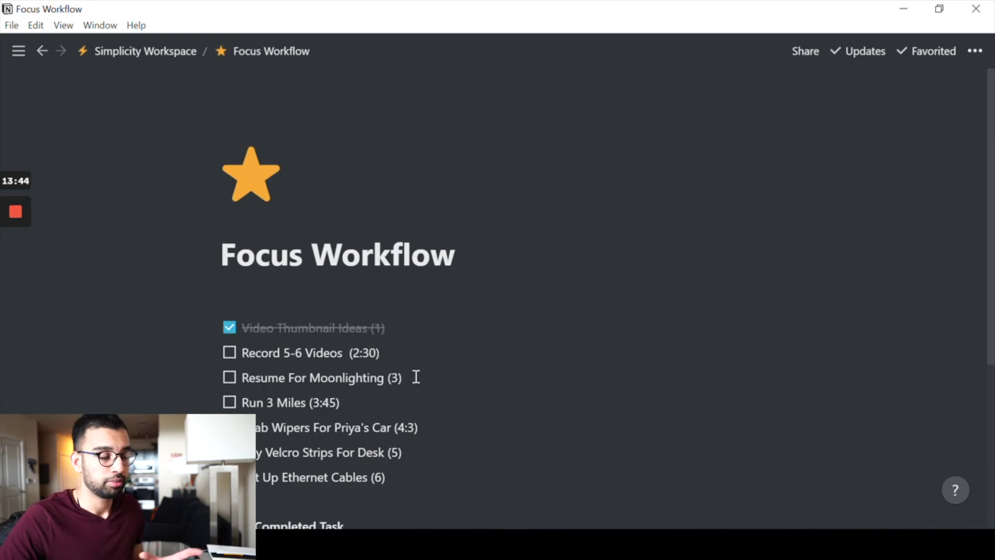
scroll(407, 349, down, 3)
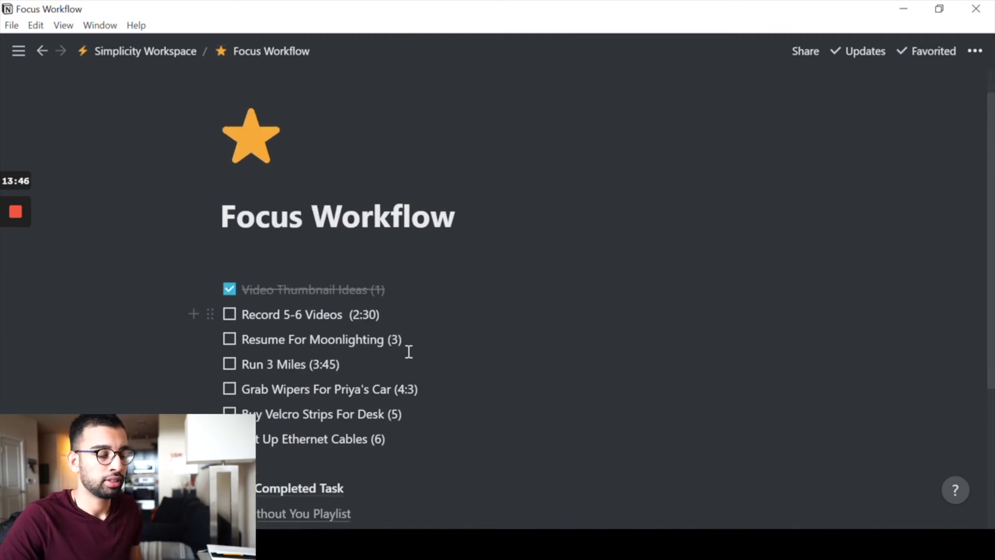
drag(368, 215, 357, 215)
click(427, 263)
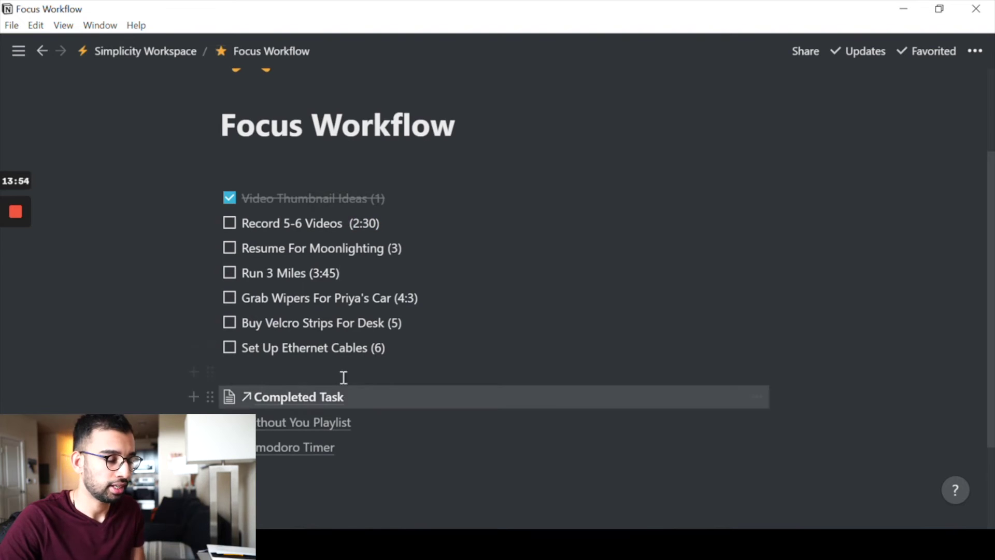
Check off Record 5-6 Videos (2:30) and Resume For Moonlighting (3), and move Video Thumbnail Ideas (1) into the Completed Task page
click(229, 223)
click(229, 248)
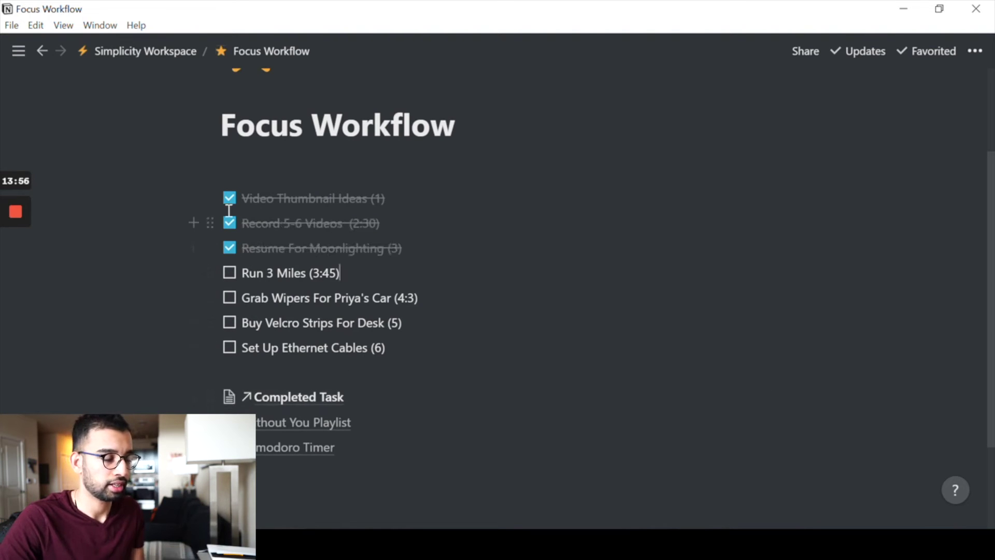
drag(208, 196, 322, 404)
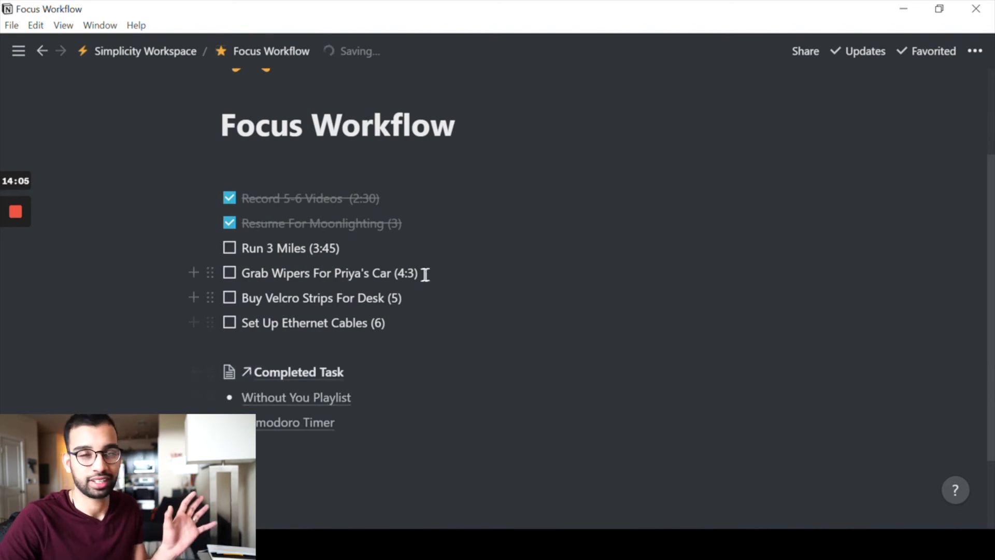